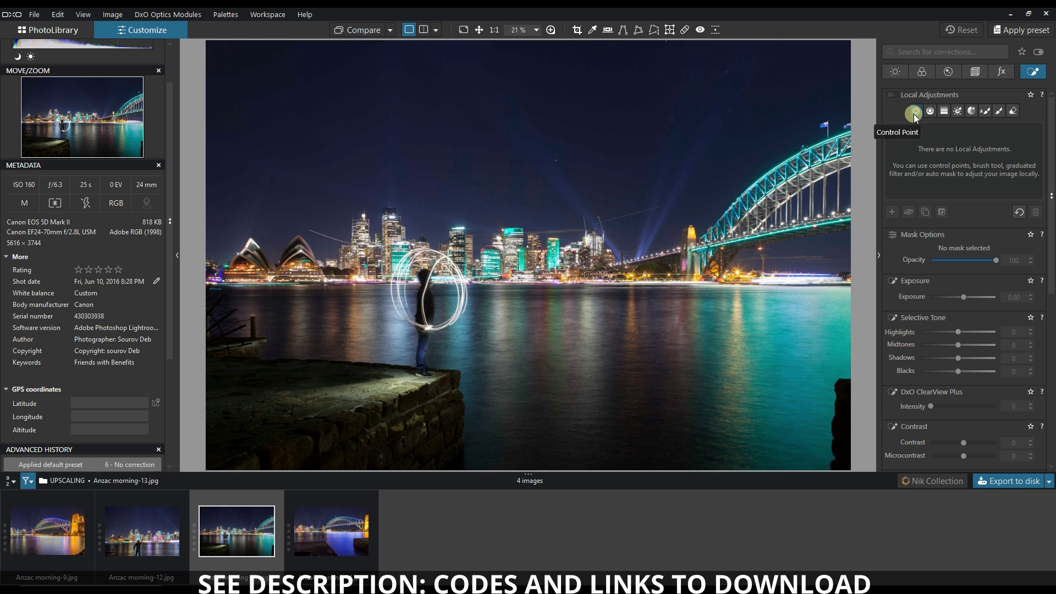
# - Add a control point on the figure inside the light circle and display its mask in Black & White
pyautogui.click(914, 112)
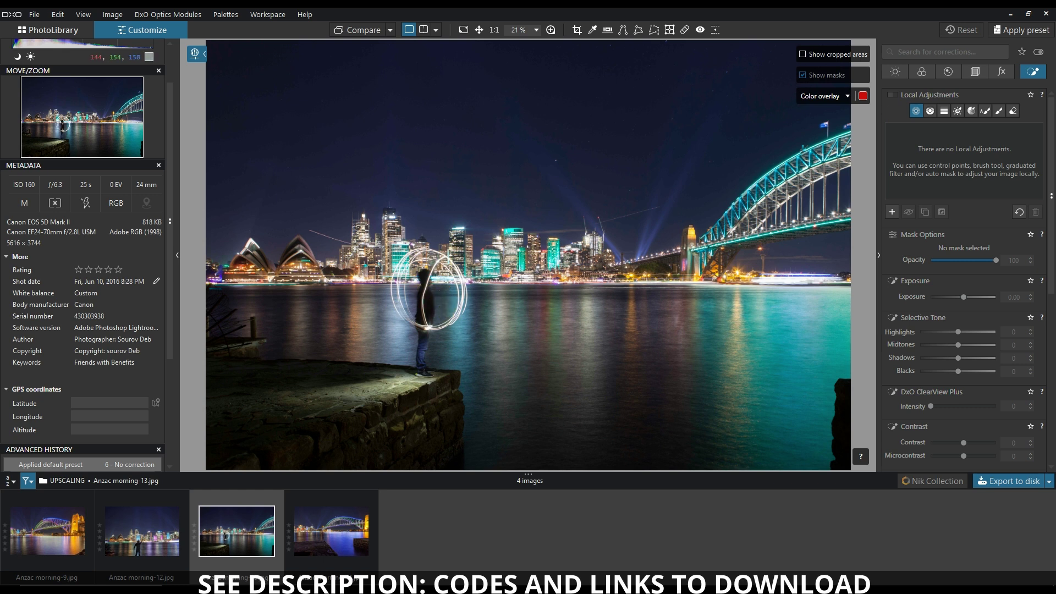
pyautogui.click(442, 284)
pyautogui.moveTo(461, 313); pyautogui.dragTo(503, 389)
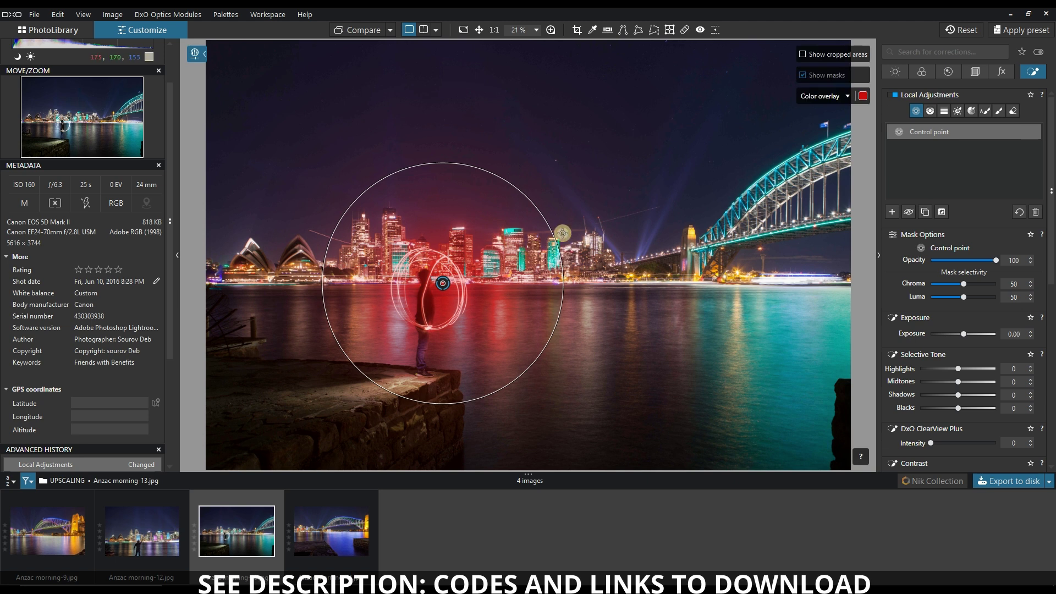
pyautogui.click(825, 96)
pyautogui.click(815, 122)
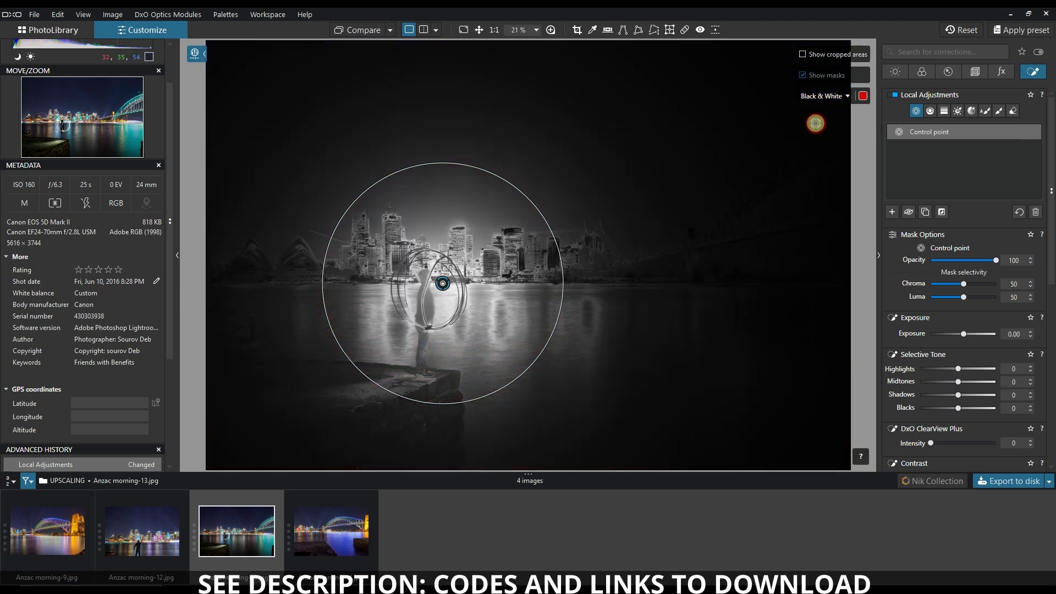
pyautogui.moveTo(443, 283)
pyautogui.mouseDown()
pyautogui.moveTo(493, 276)
pyautogui.moveTo(464, 265)
pyautogui.moveTo(436, 293)
pyautogui.mouseUp()
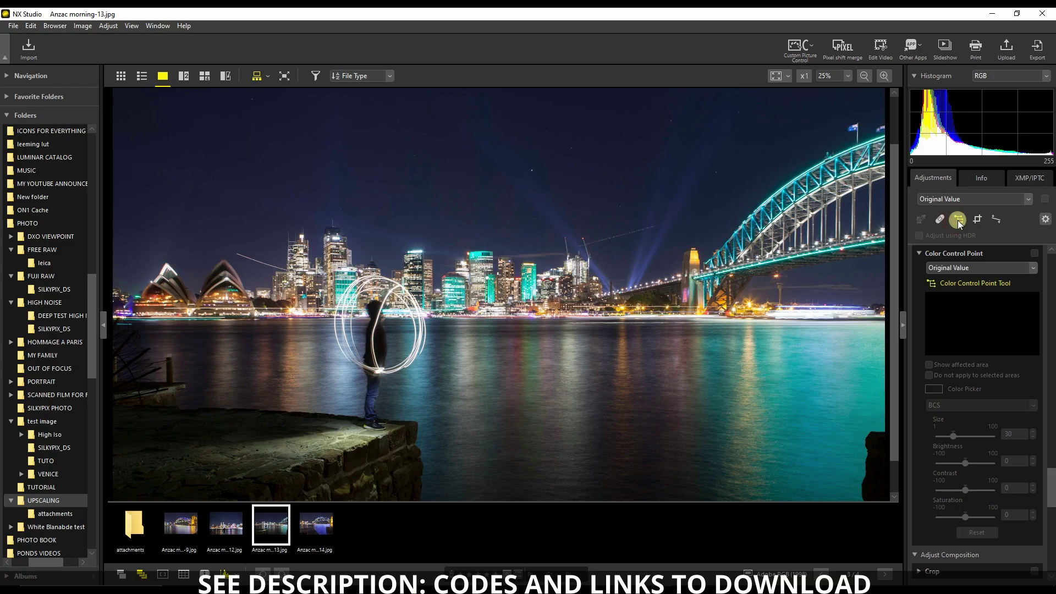
# - In NX Studio, place a color control point on the figure inside the light circle and set its size to 31
pyautogui.click(958, 220)
pyautogui.click(377, 309)
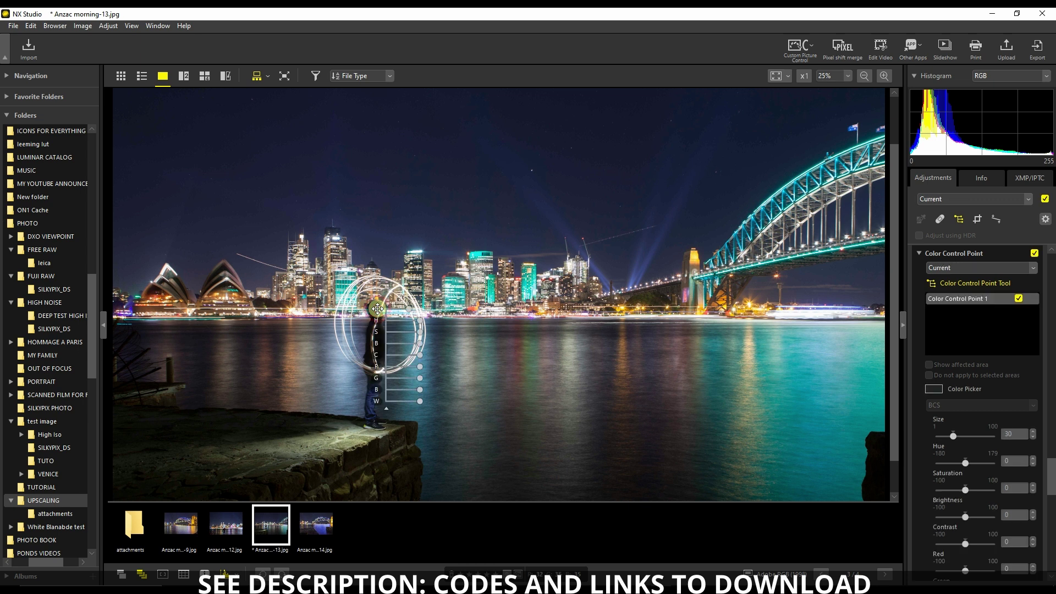
pyautogui.moveTo(411, 315)
pyautogui.mouseDown()
pyautogui.moveTo(424, 316)
pyautogui.moveTo(407, 314)
pyautogui.mouseUp()
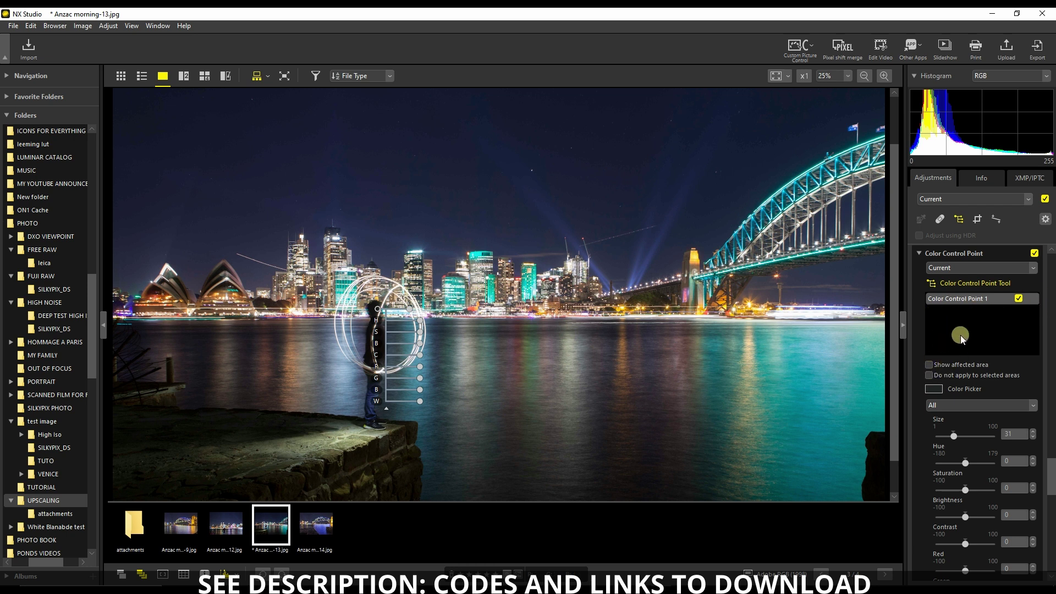
# - With the affected area shown, reduce the control point's size to 22 and move it onto the water beside the figure, then hide the mask
pyautogui.click(930, 365)
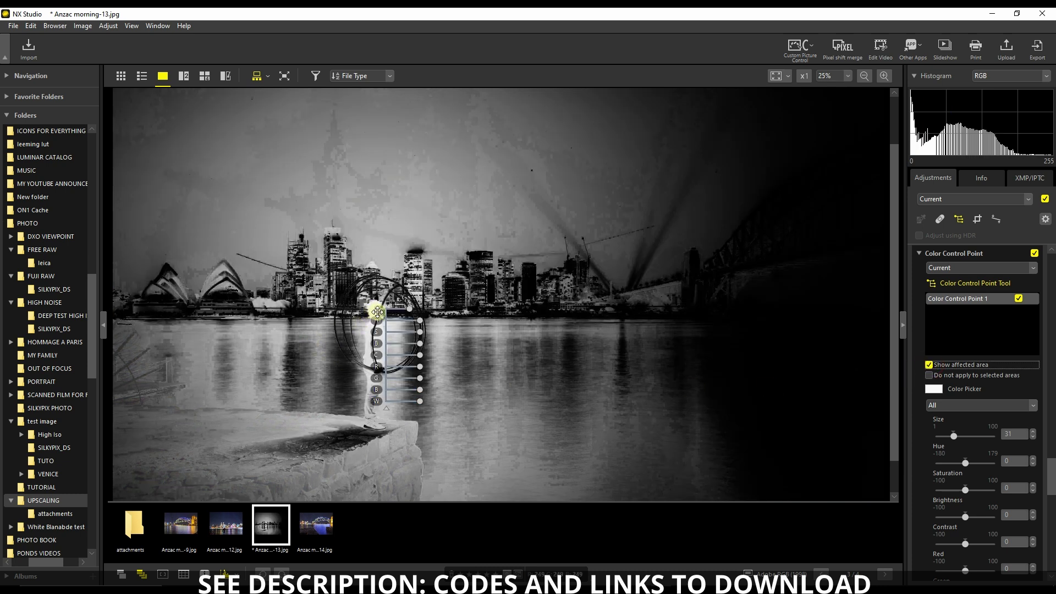
pyautogui.moveTo(378, 310); pyautogui.dragTo(400, 310)
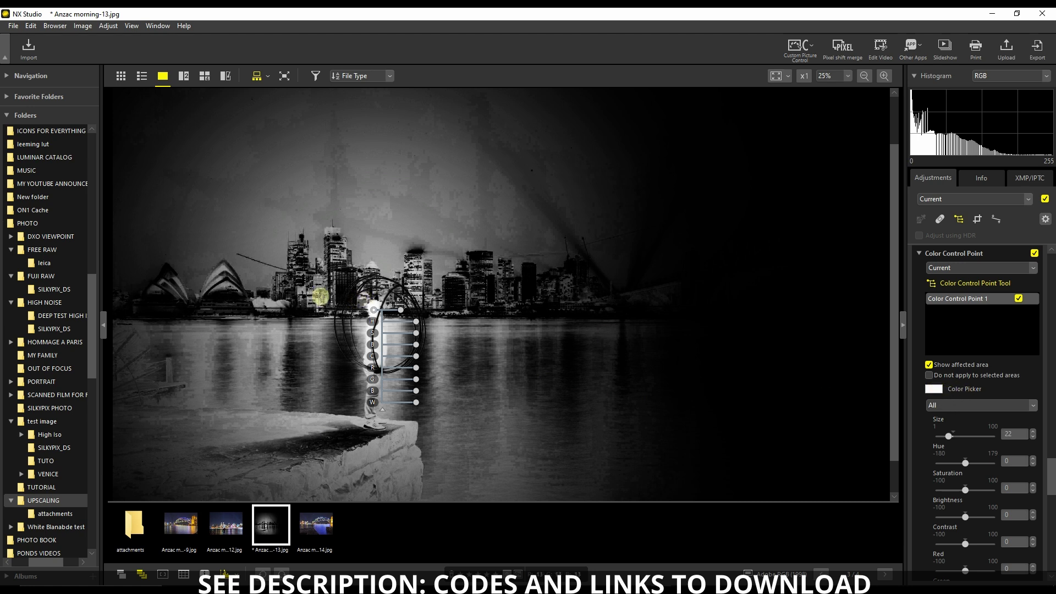
pyautogui.moveTo(373, 310); pyautogui.dragTo(443, 348)
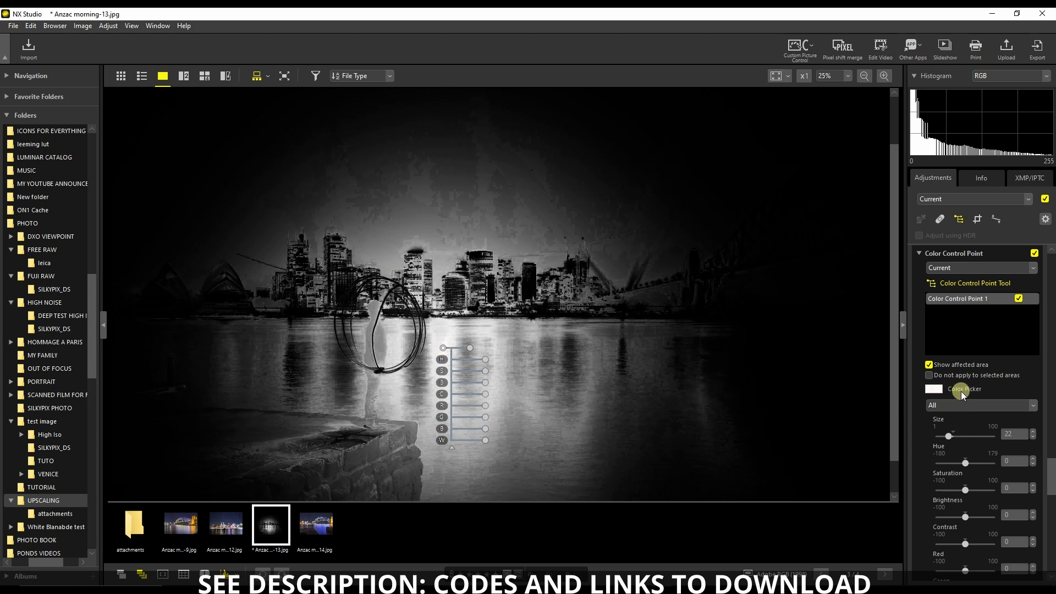
pyautogui.click(930, 366)
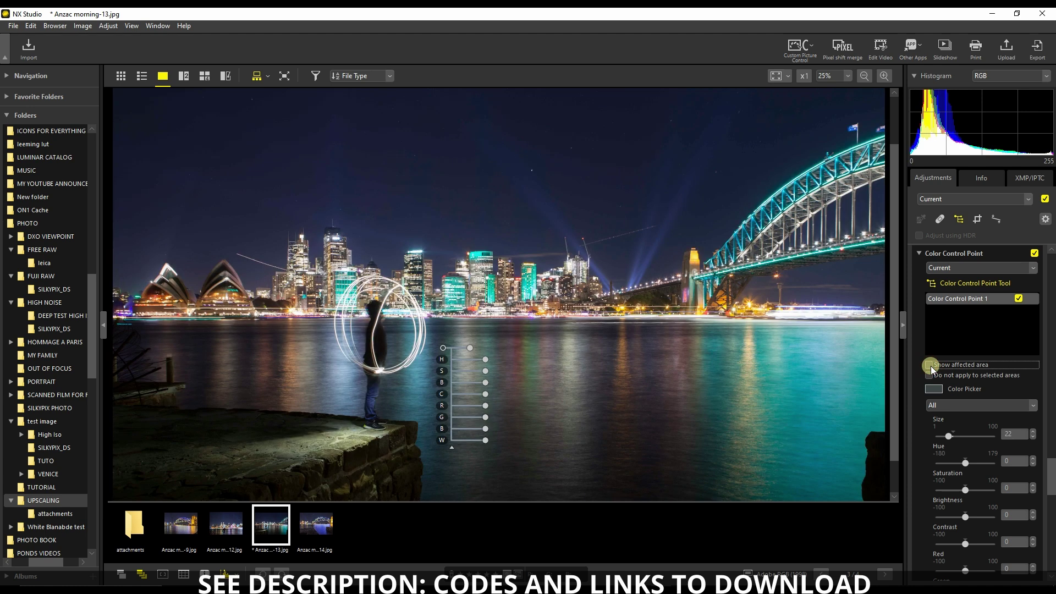
# - Move the color control point onto the yellow-lit upper part of the bridge pylon
pyautogui.moveTo(444, 347); pyautogui.dragTo(737, 241)
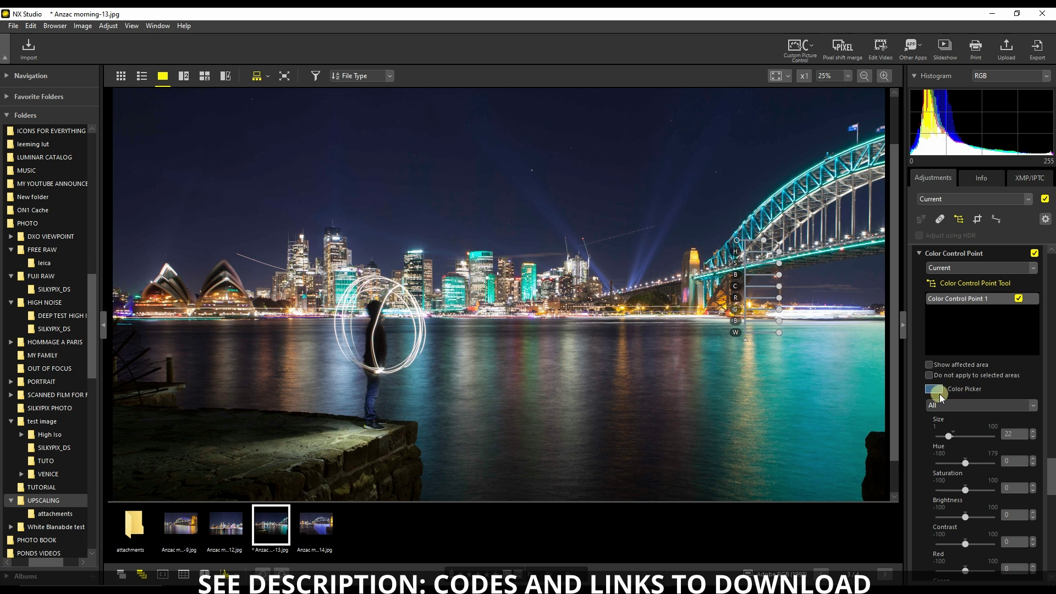
pyautogui.click(738, 244)
pyautogui.moveTo(737, 243); pyautogui.dragTo(701, 271)
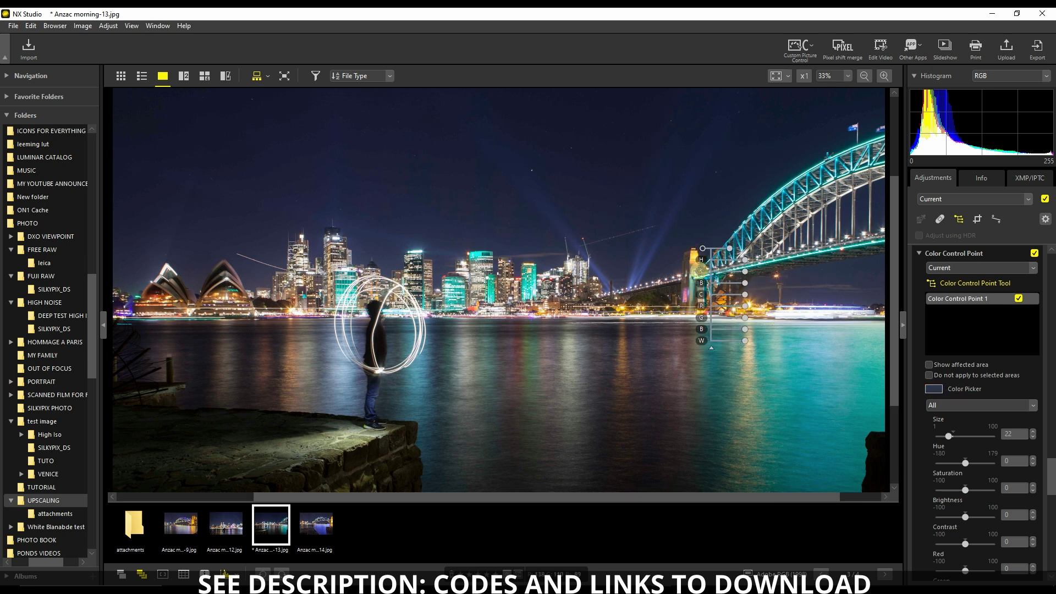
pyautogui.scroll(3, 700, 271)
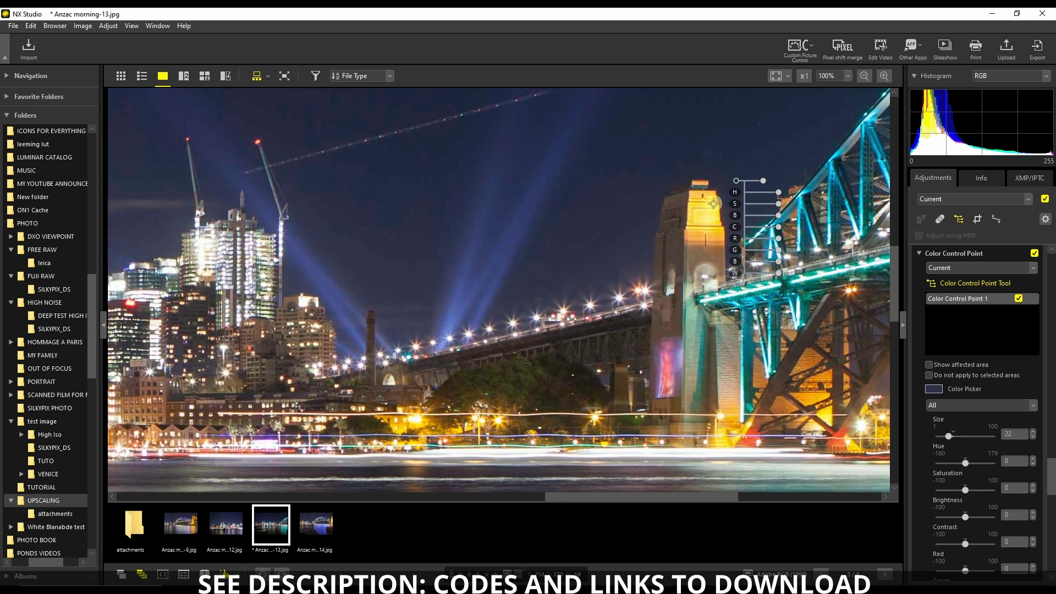
pyautogui.moveTo(736, 180); pyautogui.dragTo(704, 216)
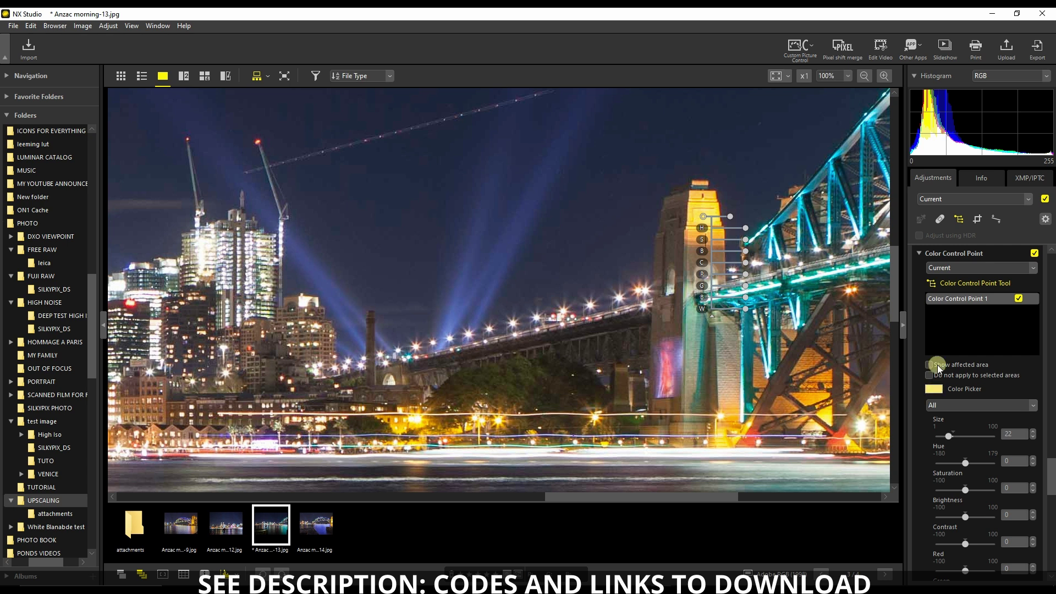
# - Inspect the affected area of the pylon's control point up close and across the whole photo, then hide it
pyautogui.click(929, 365)
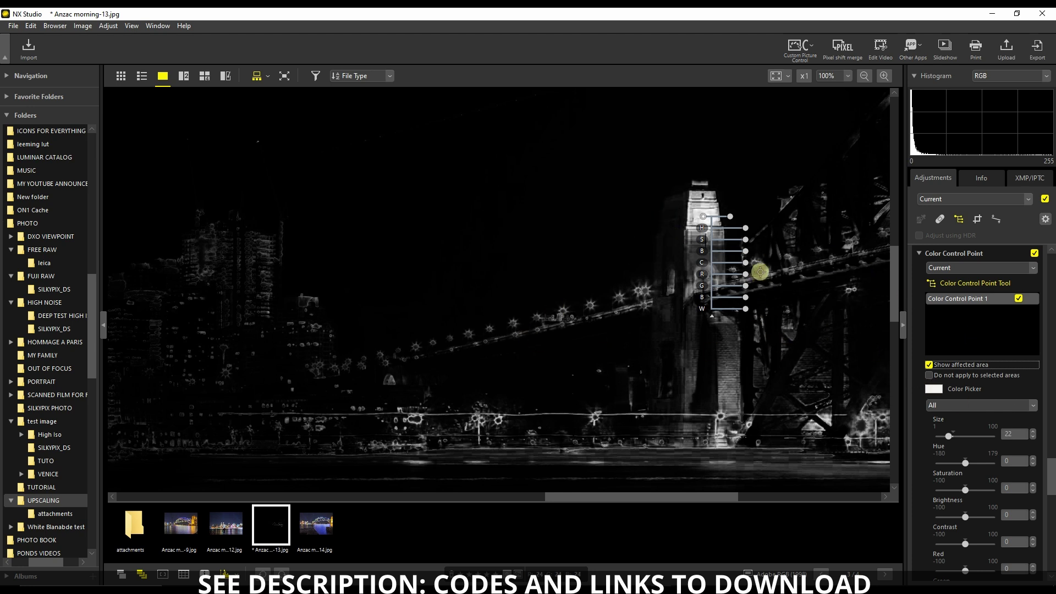
pyautogui.scroll(-4, 753, 284)
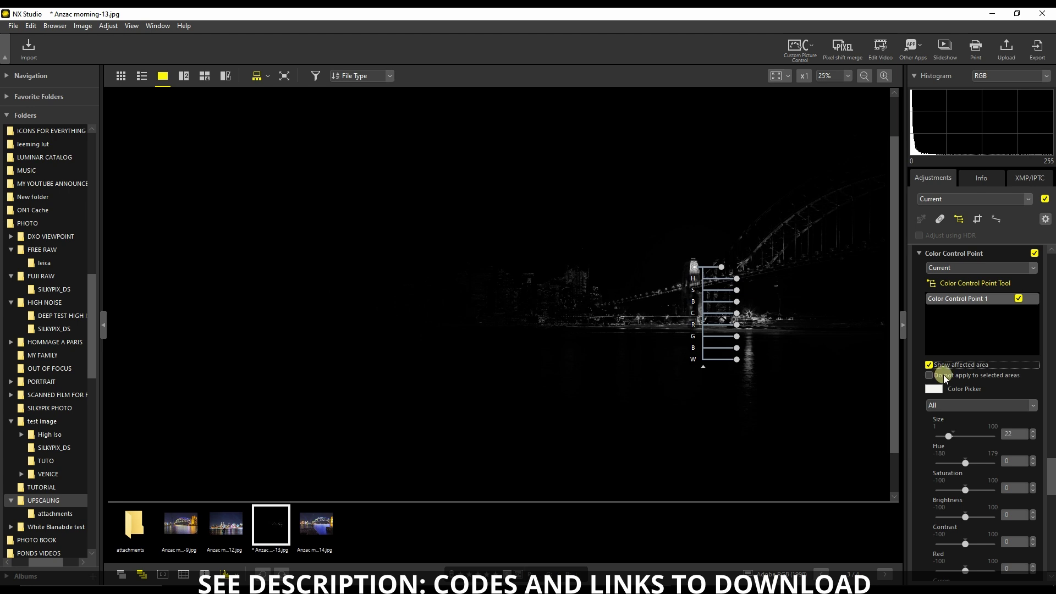
pyautogui.click(929, 365)
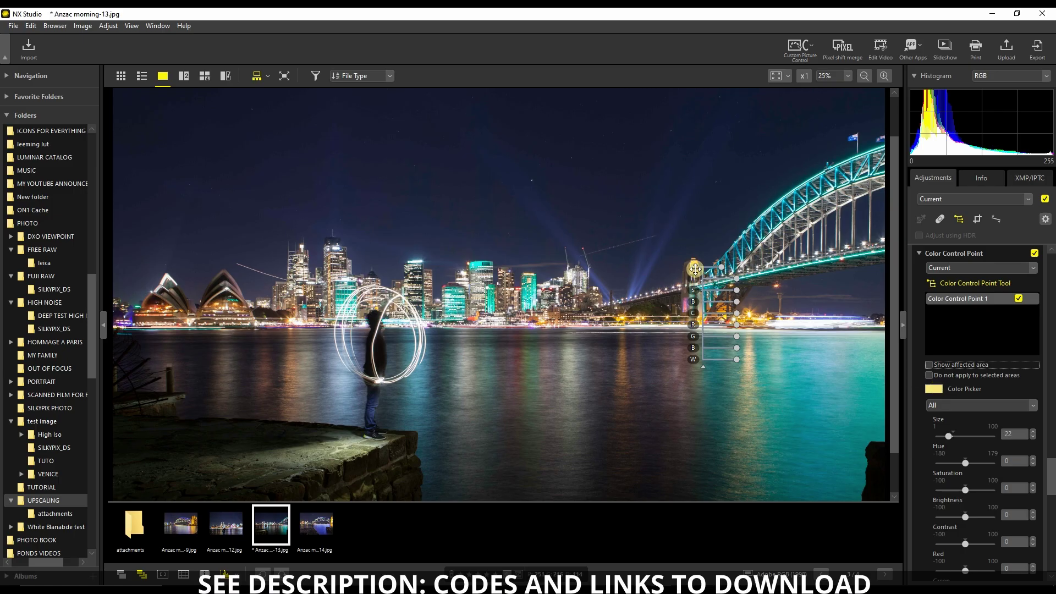
# - Set the pylon control point's size to 16 while checking its affected area, then return to the normal photo display
pyautogui.click(929, 365)
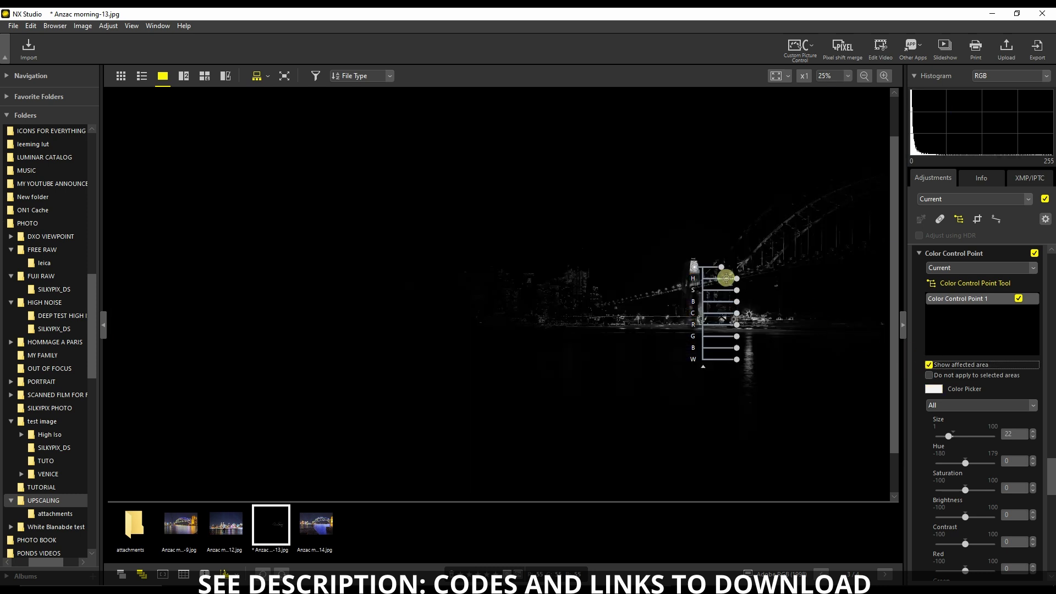
pyautogui.moveTo(721, 268)
pyautogui.moveTo(721, 268)
pyautogui.mouseDown()
pyautogui.moveTo(764, 275)
pyautogui.moveTo(708, 274)
pyautogui.mouseUp()
pyautogui.moveTo(695, 274)
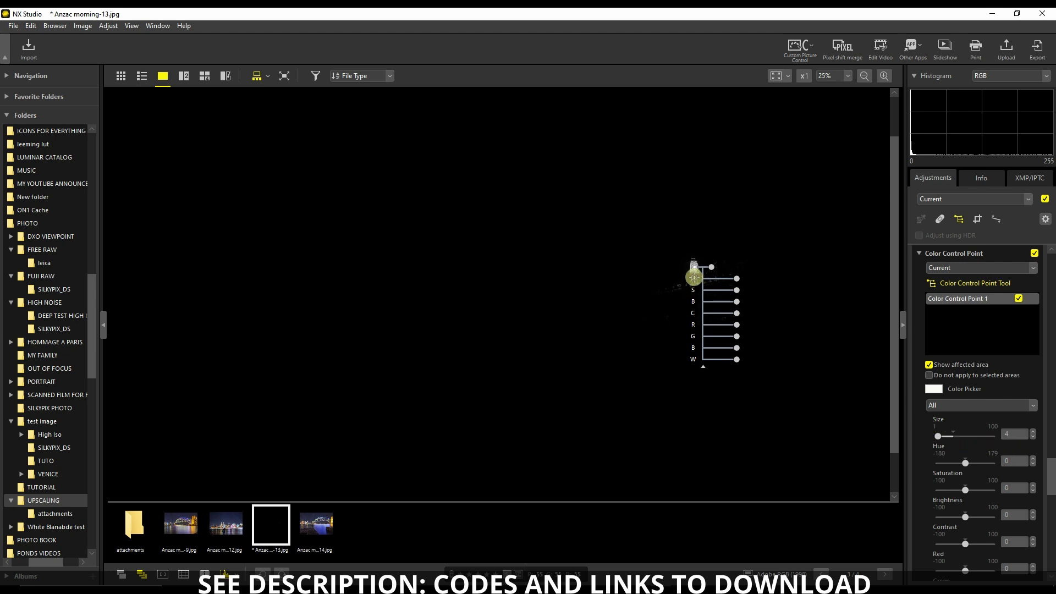
pyautogui.moveTo(711, 272); pyautogui.dragTo(713, 271)
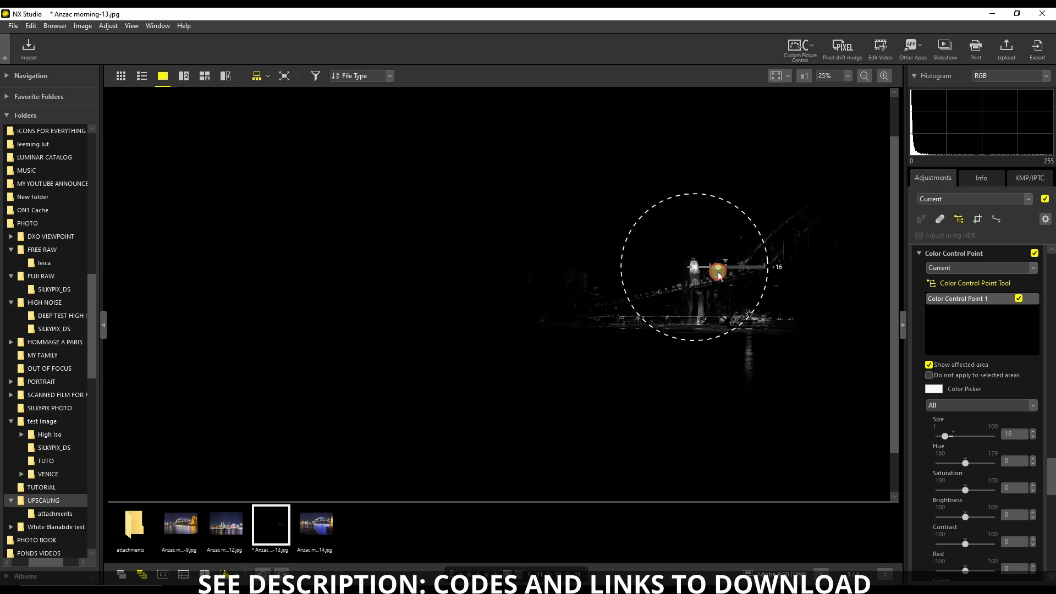
pyautogui.moveTo(718, 272); pyautogui.dragTo(718, 272)
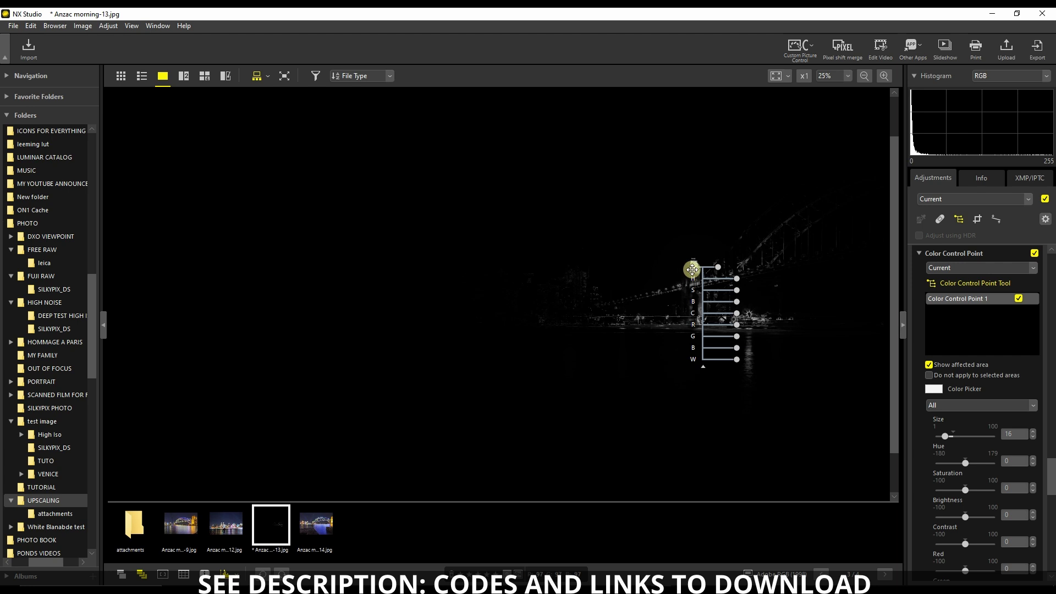
pyautogui.click(929, 366)
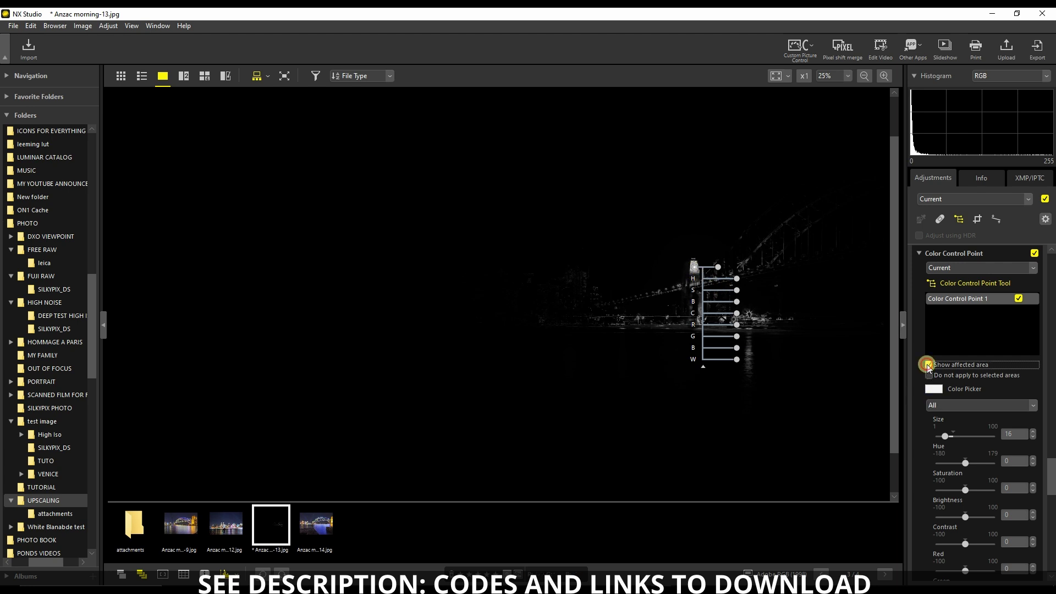
pyautogui.click(929, 366)
# - Compare the pylon in the photo with the control point's affected-area mask at close range
pyautogui.scroll(4, 698, 272)
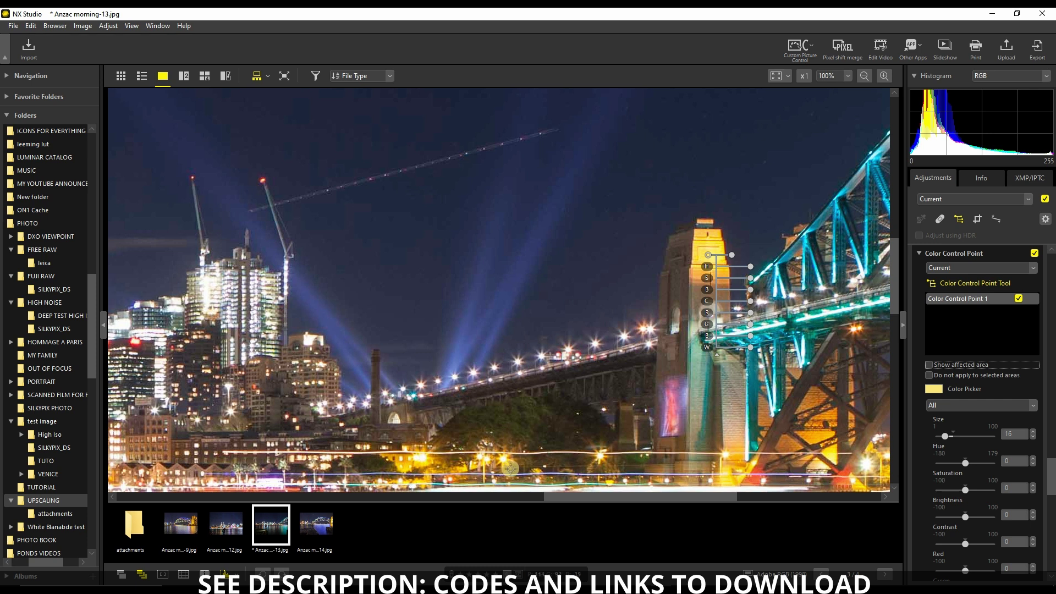
pyautogui.click(929, 365)
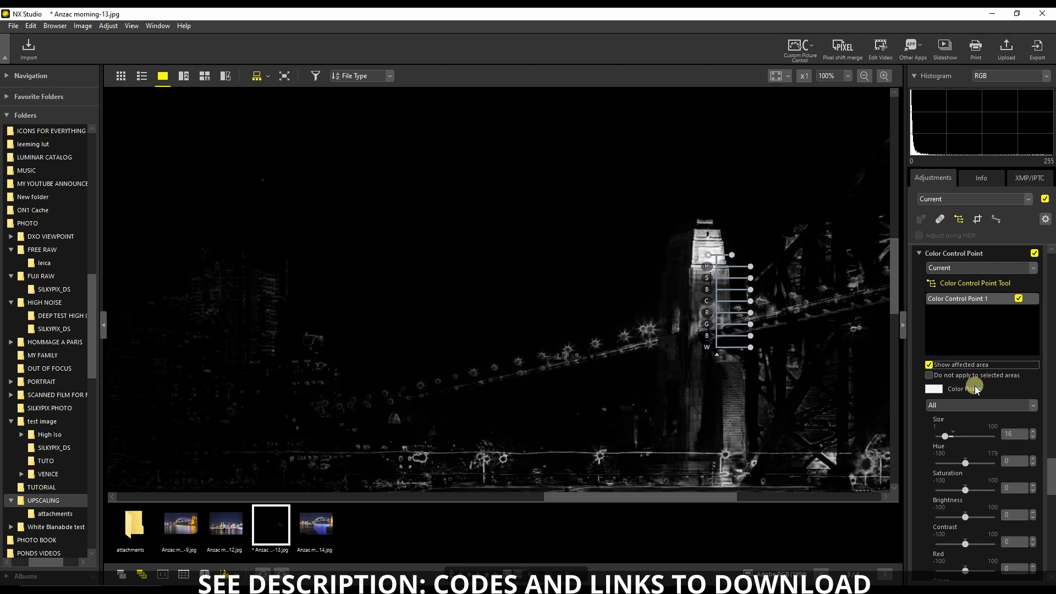
pyautogui.click(938, 392)
pyautogui.scroll(-3, 757, 307)
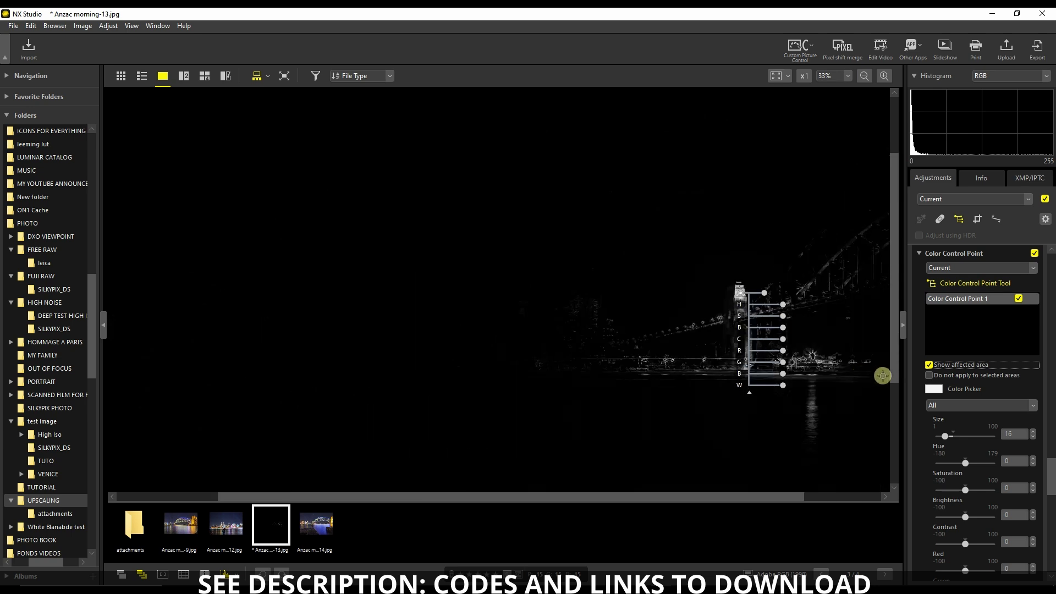
pyautogui.click(928, 365)
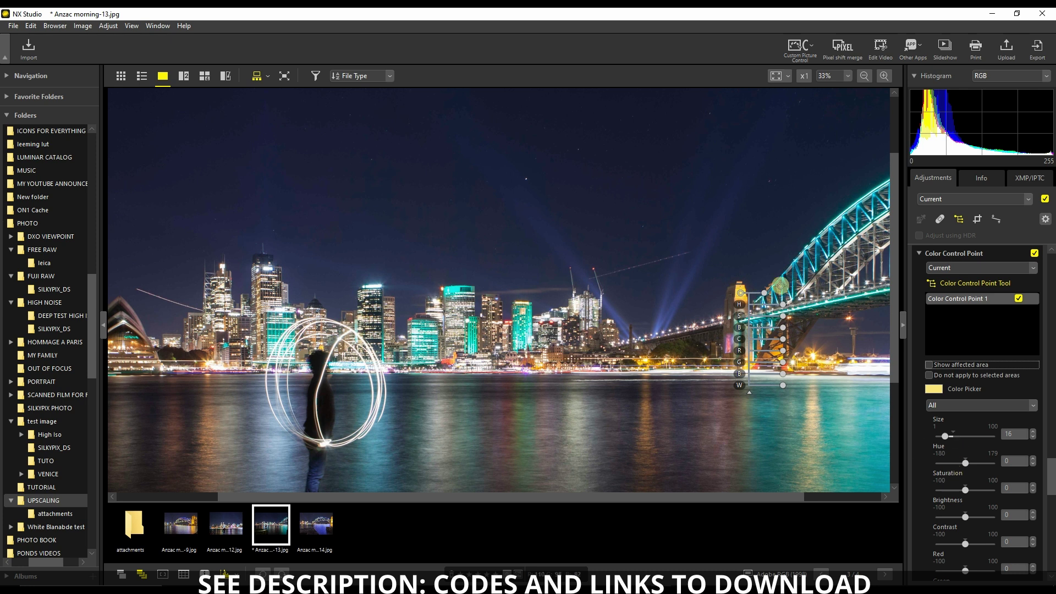
pyautogui.scroll(3, 780, 283)
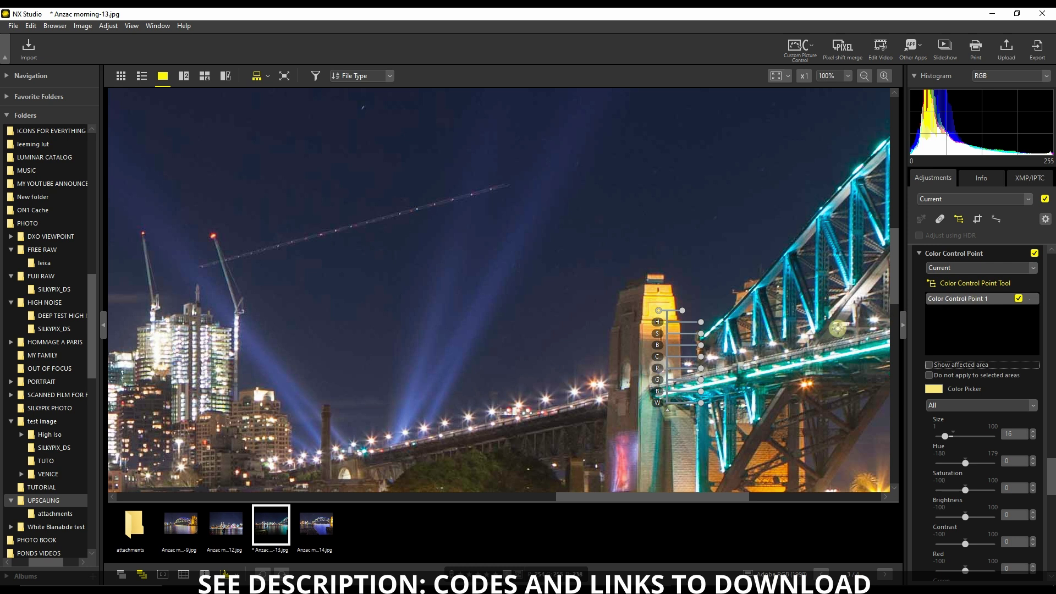
pyautogui.scroll(-2, 838, 329)
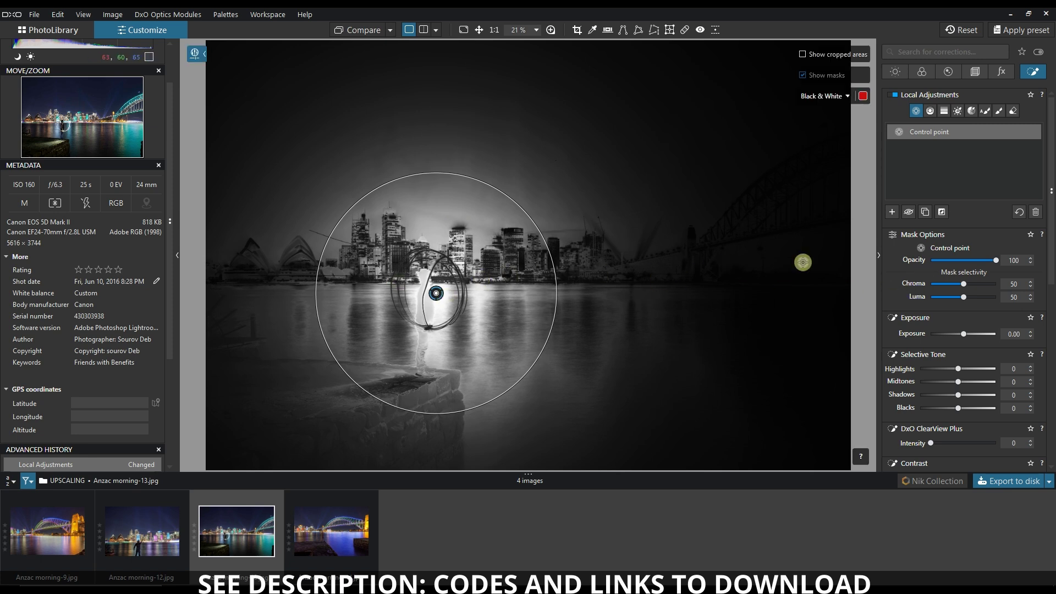
# - In DxO PhotoLab, switch the mask display to Color overlay and move the control point onto the lit bridge pylon
pyautogui.click(830, 98)
pyautogui.click(820, 110)
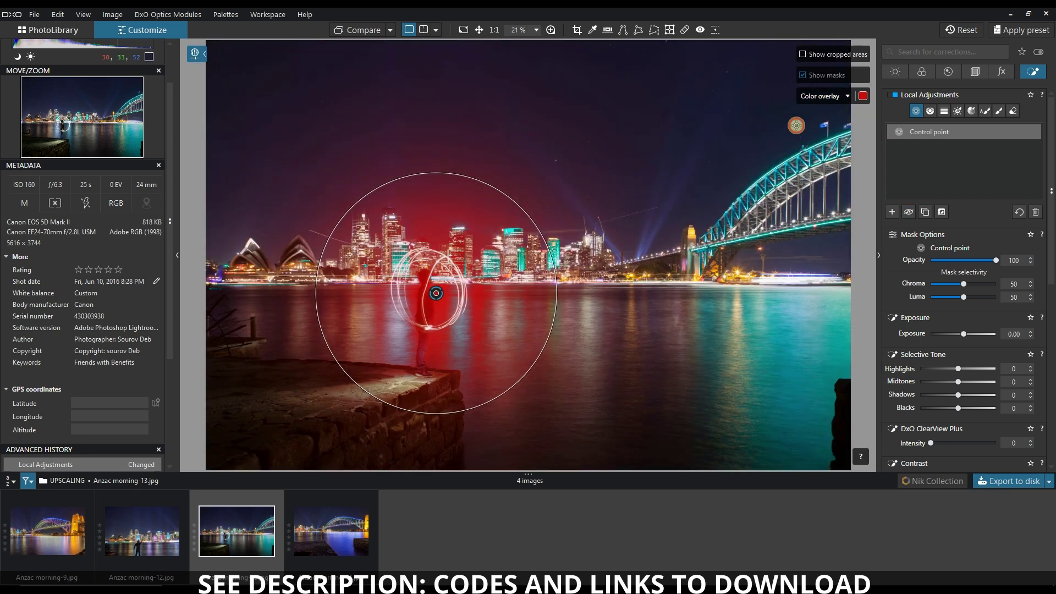
pyautogui.moveTo(437, 294)
pyautogui.mouseDown()
pyautogui.moveTo(660, 223)
pyautogui.moveTo(694, 236)
pyautogui.mouseUp()
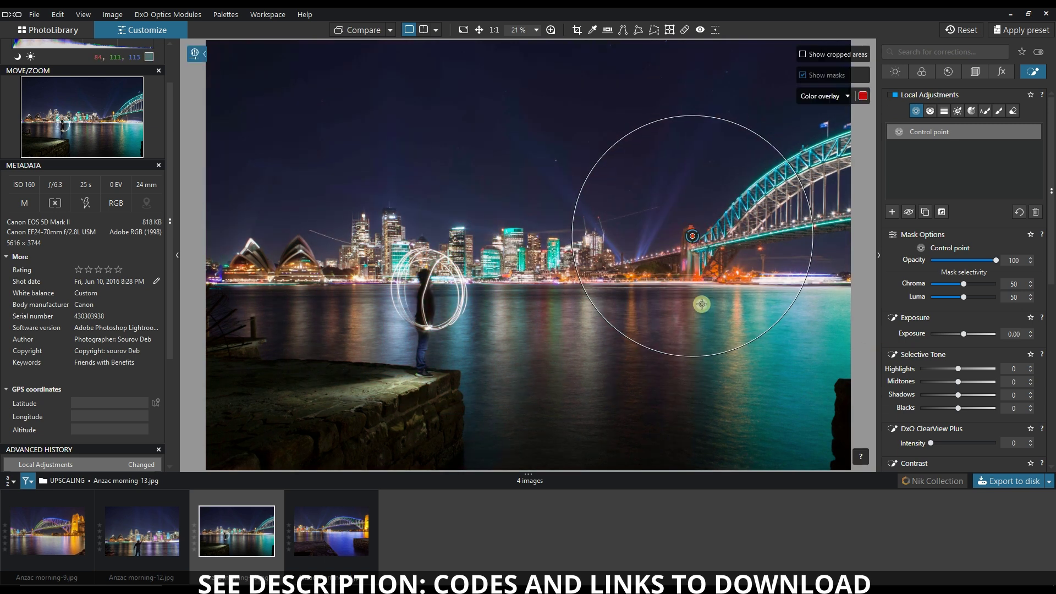
# - Display the pylon's mask in Black & White and set its mask selectivity to Chroma 48 and Luma 51
pyautogui.scroll(5, 704, 291)
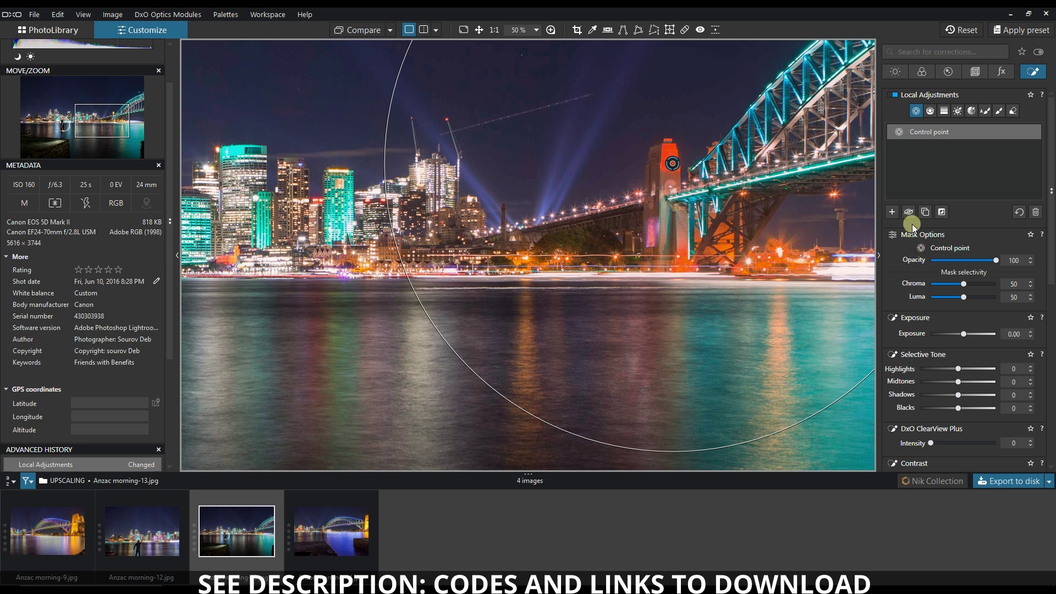
pyautogui.click(815, 97)
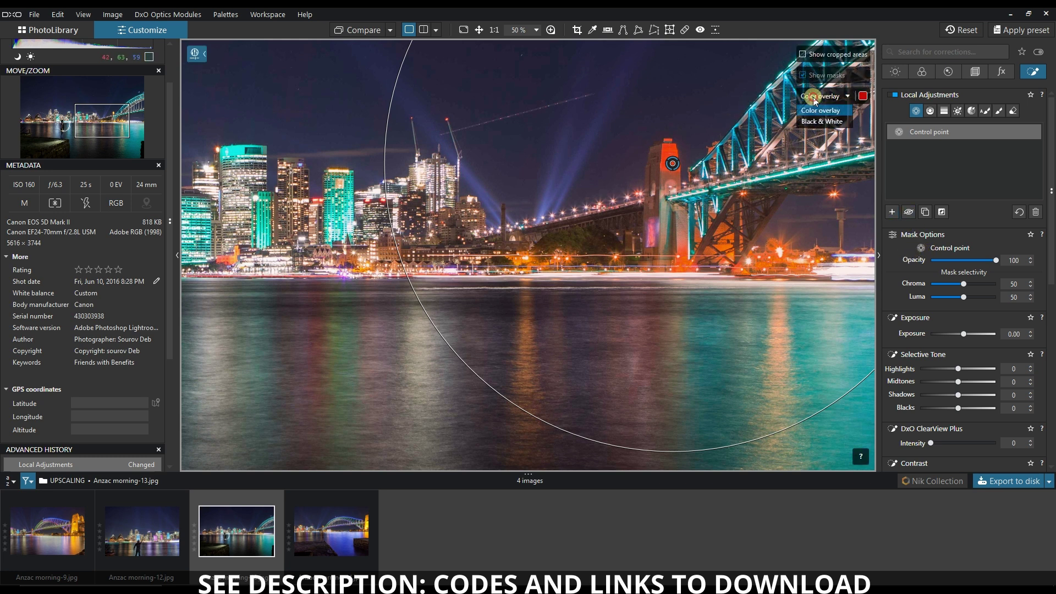
pyautogui.click(810, 120)
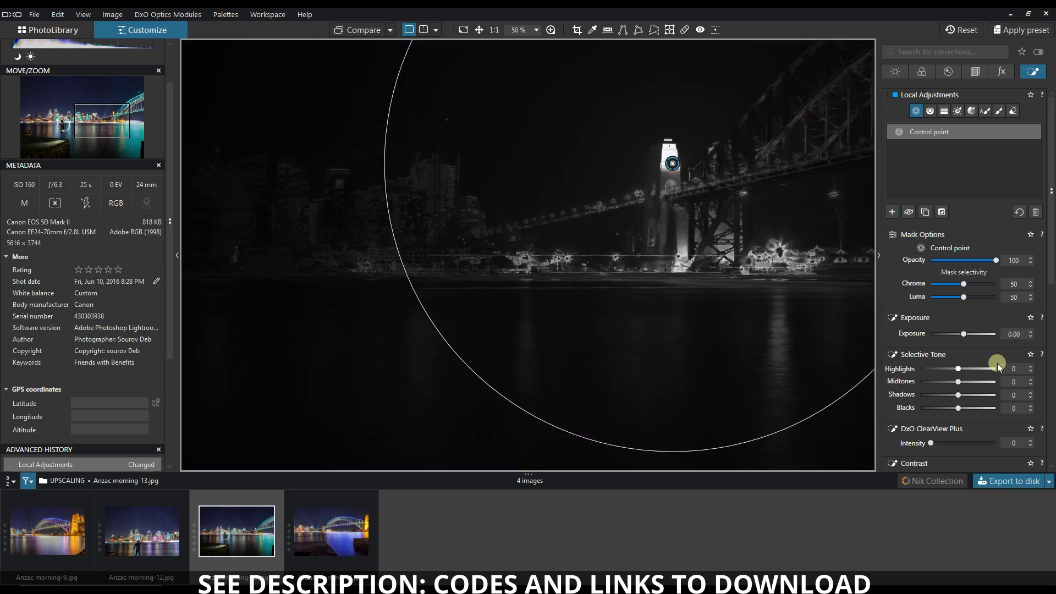
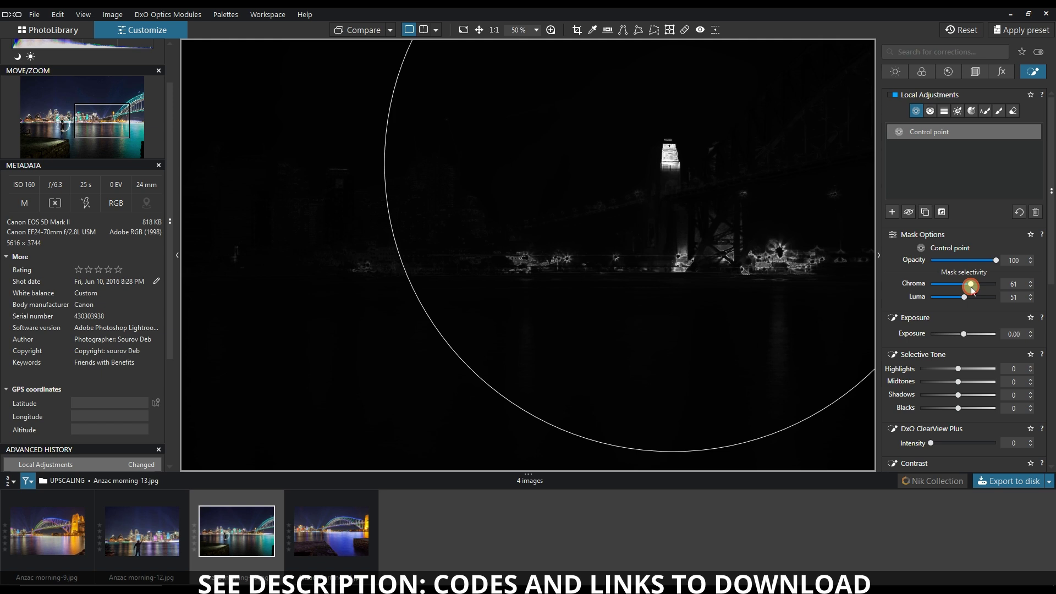
pyautogui.moveTo(971, 289)
pyautogui.mouseDown()
pyautogui.moveTo(935, 290)
pyautogui.moveTo(964, 297)
pyautogui.mouseUp()
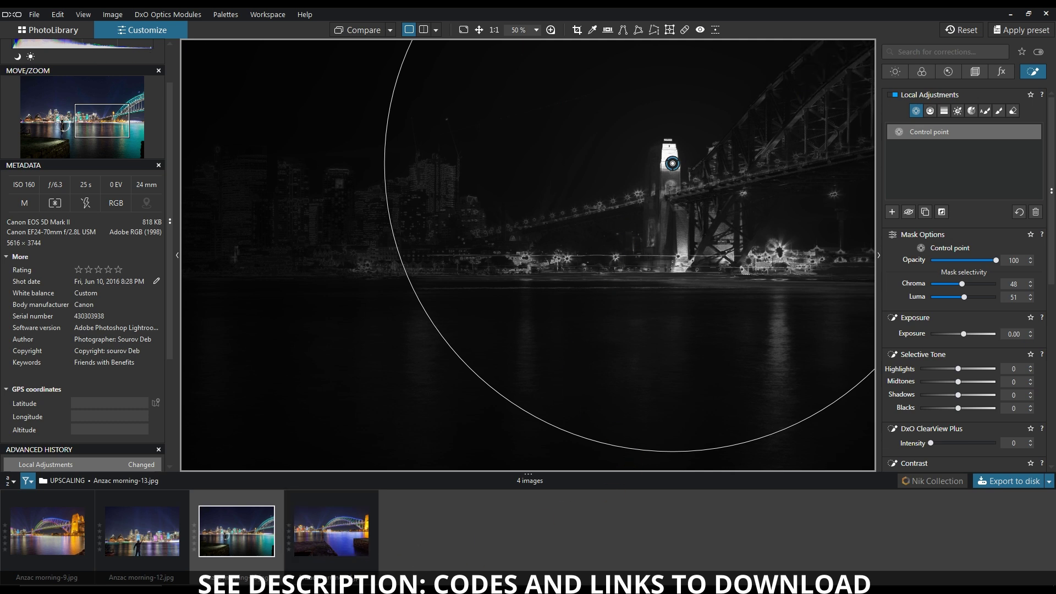
# - Switch to NX Studio and set the bridge pylon color control point's Warmth to 4
pyautogui.click(660, 523)
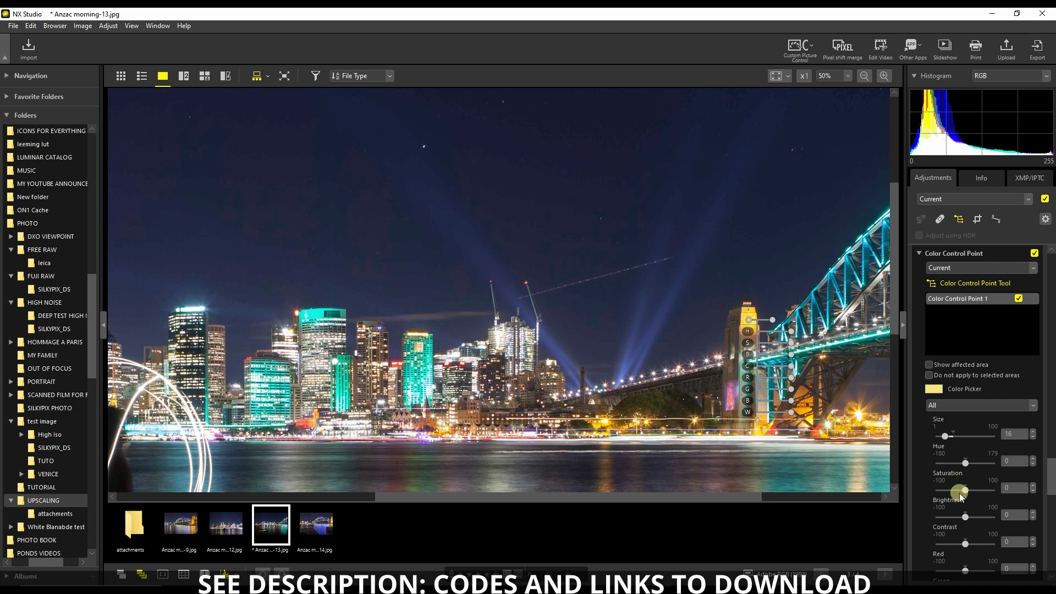
pyautogui.scroll(-1, 967, 505)
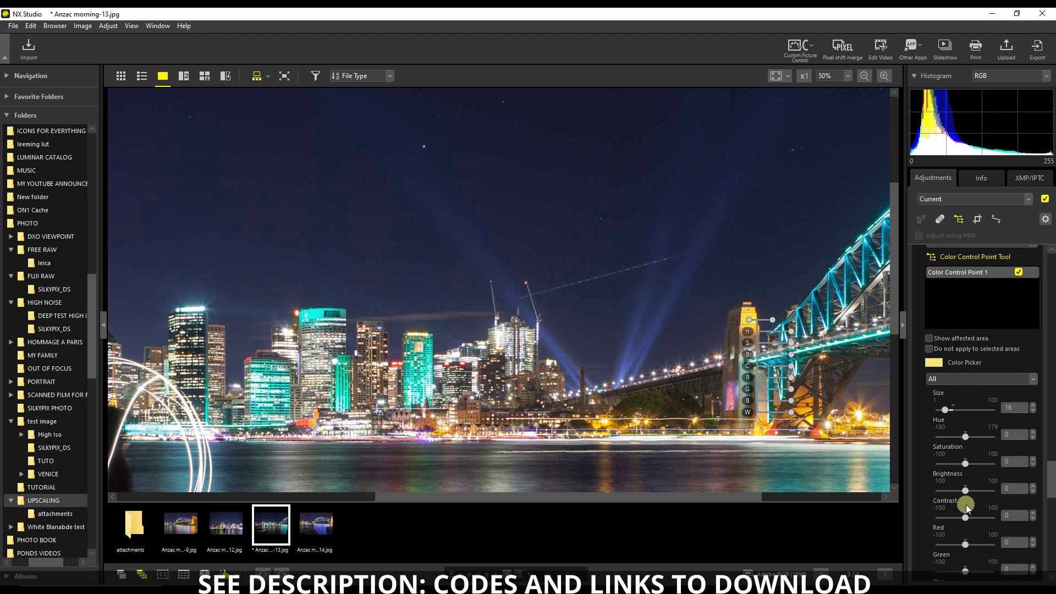
pyautogui.scroll(-1, 967, 505)
pyautogui.scroll(-1, 957, 509)
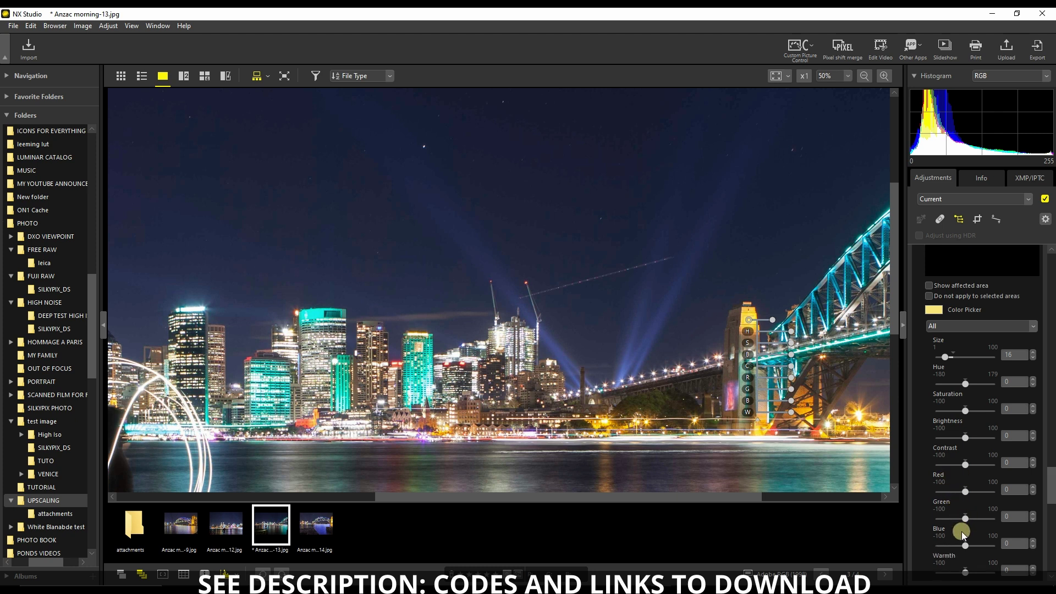
pyautogui.moveTo(963, 576)
pyautogui.mouseDown()
pyautogui.moveTo(925, 578)
pyautogui.moveTo(1001, 576)
pyautogui.moveTo(956, 577)
pyautogui.moveTo(968, 577)
pyautogui.mouseUp()
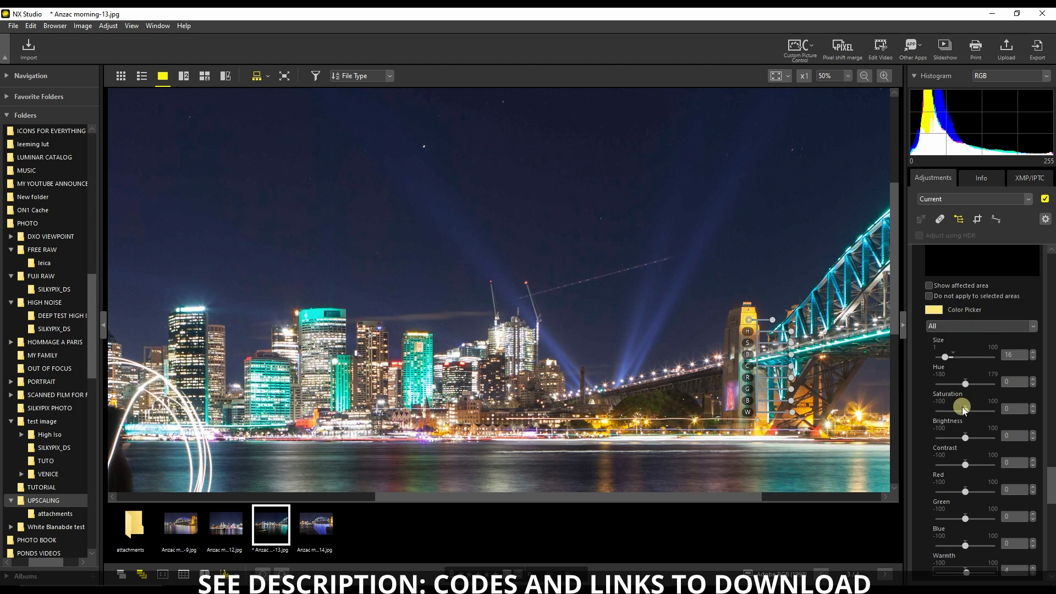
pyautogui.scroll(-1, 960, 435)
pyautogui.scroll(-1, 959, 434)
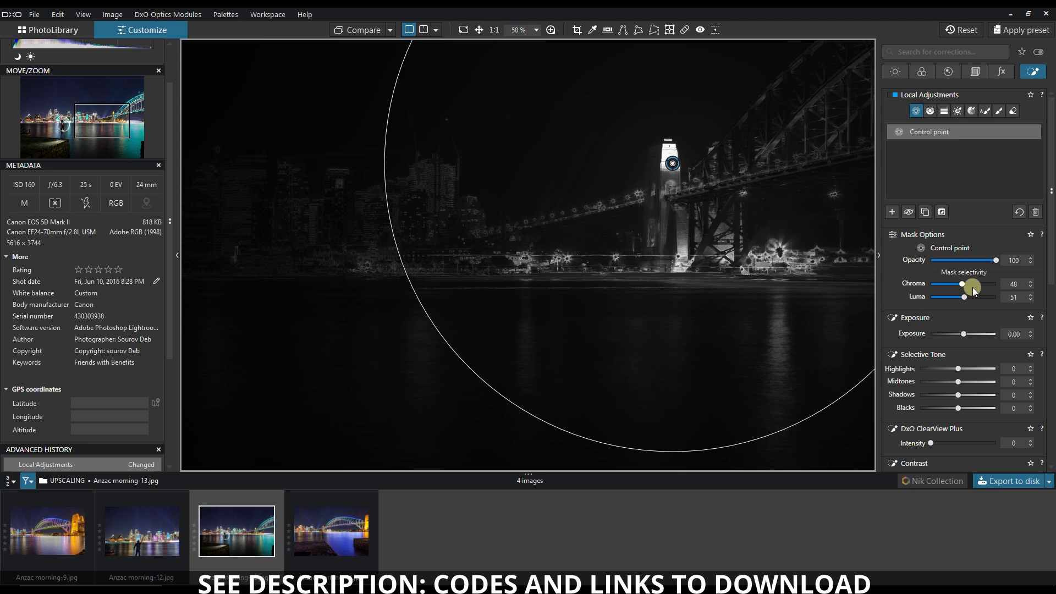
# - In DxO PhotoLab, set the pylon control point's mask selectivity to Chroma 43 and Luma 37
pyautogui.moveTo(951, 288)
pyautogui.mouseDown()
pyautogui.moveTo(985, 285)
pyautogui.moveTo(952, 286)
pyautogui.moveTo(951, 303)
pyautogui.moveTo(941, 300)
pyautogui.moveTo(975, 319)
pyautogui.moveTo(956, 322)
pyautogui.mouseUp()
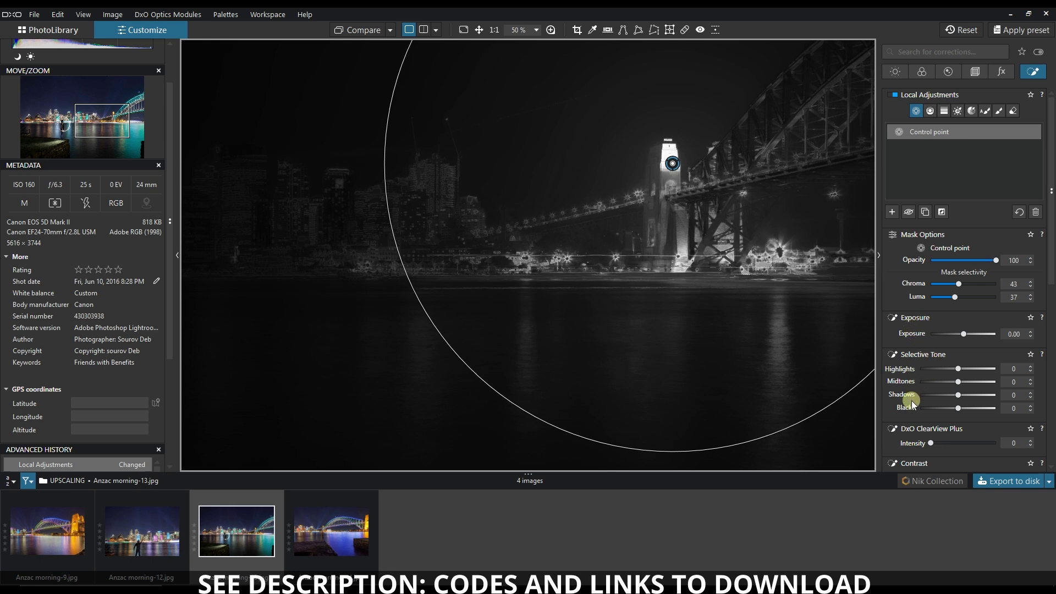
# - Compare the local adjustments DxO PhotoLab offers, from Exposure down to Blur, with the color control point adjustments in NX Studio
pyautogui.scroll(-1, 919, 415)
pyautogui.scroll(-1, 921, 412)
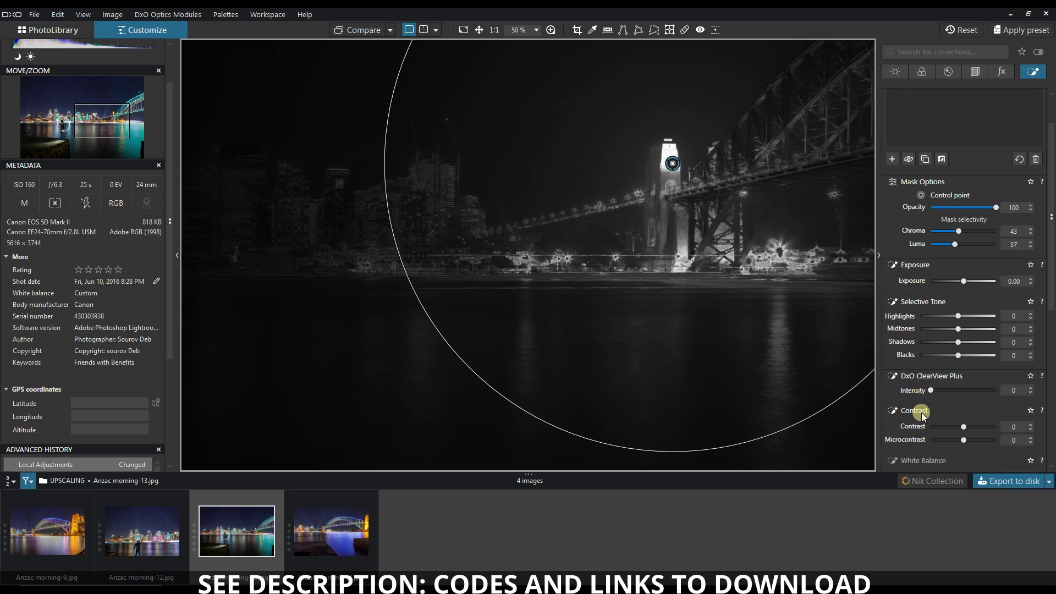
pyautogui.scroll(-1, 926, 418)
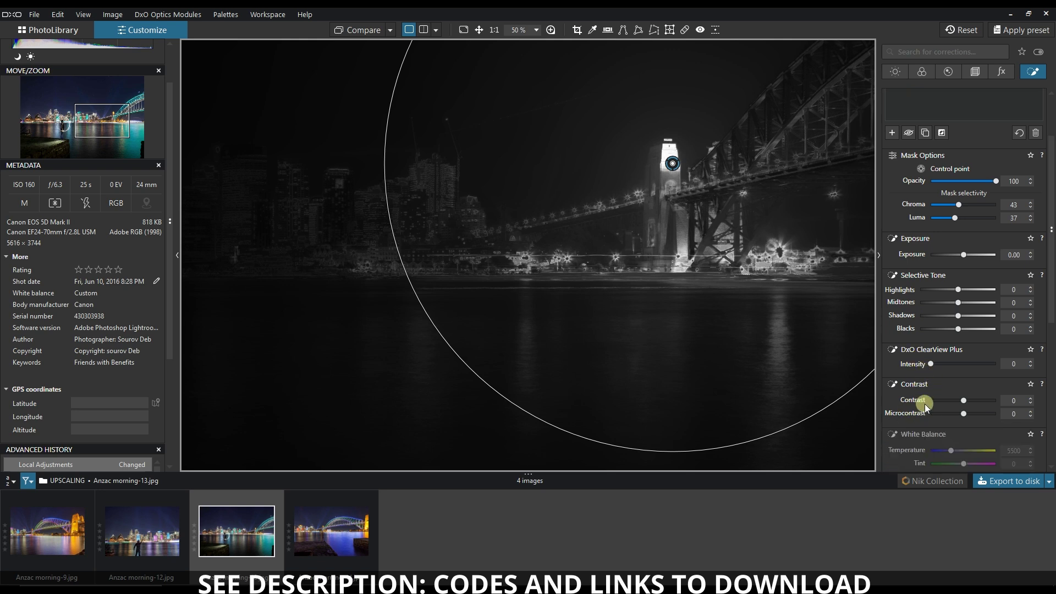
pyautogui.scroll(-4, 922, 418)
pyautogui.scroll(-6, 922, 418)
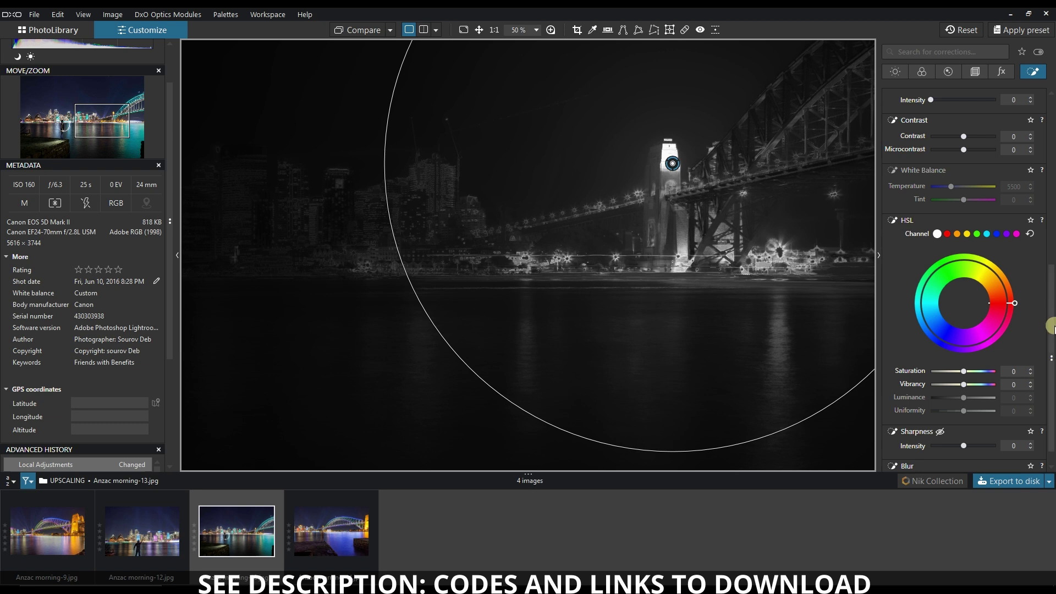
pyautogui.moveTo(1051, 328); pyautogui.dragTo(1050, 351)
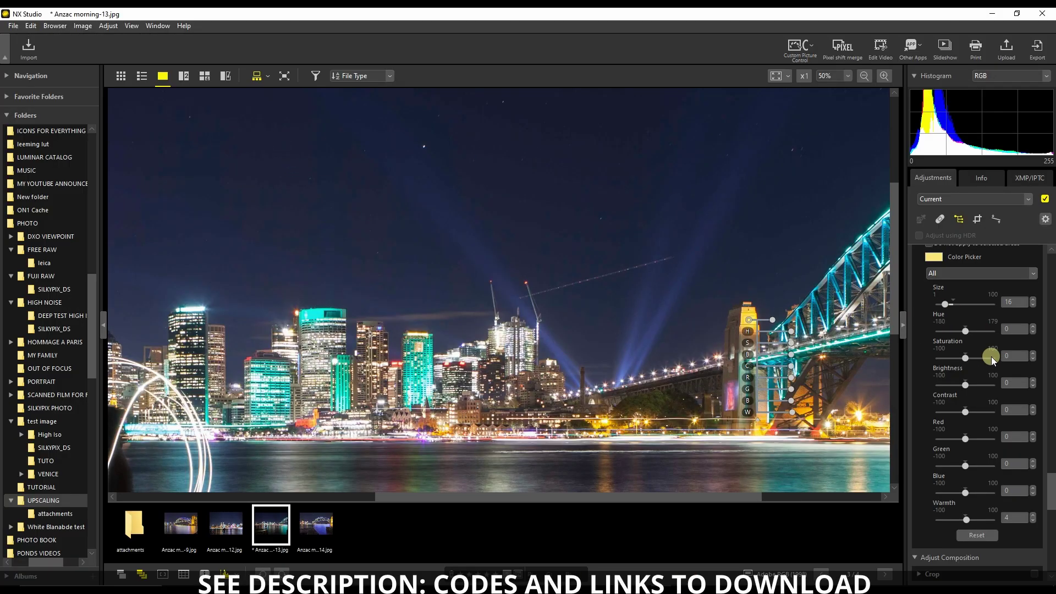
pyautogui.scroll(3, 991, 357)
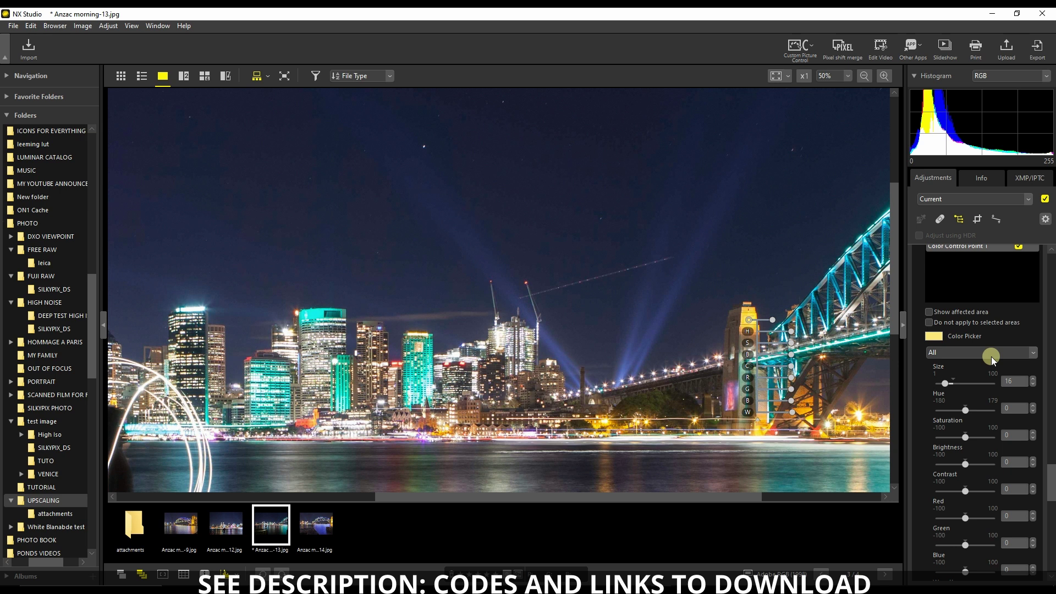